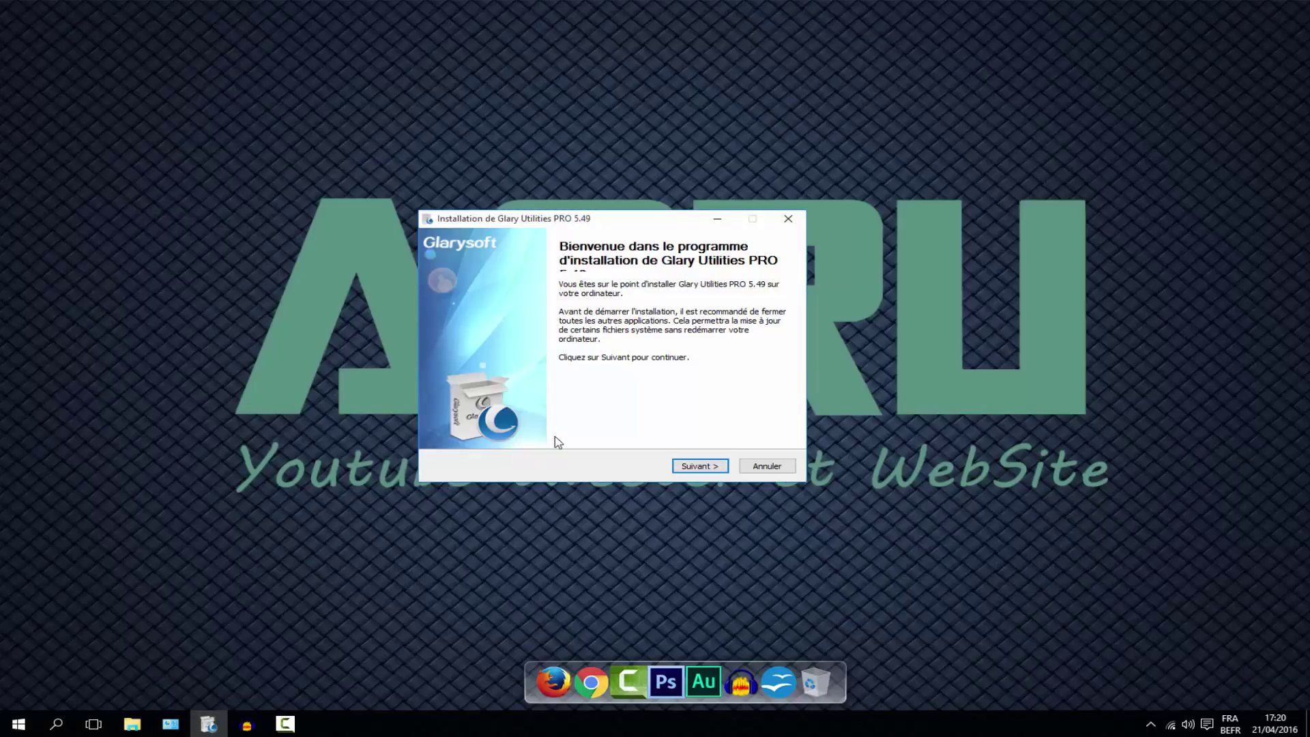
Step: Accept the licence terms in the Glary Utilities PRO 5.49 setup and keep the proposed installation folder
drag(577, 220, 435, 183)
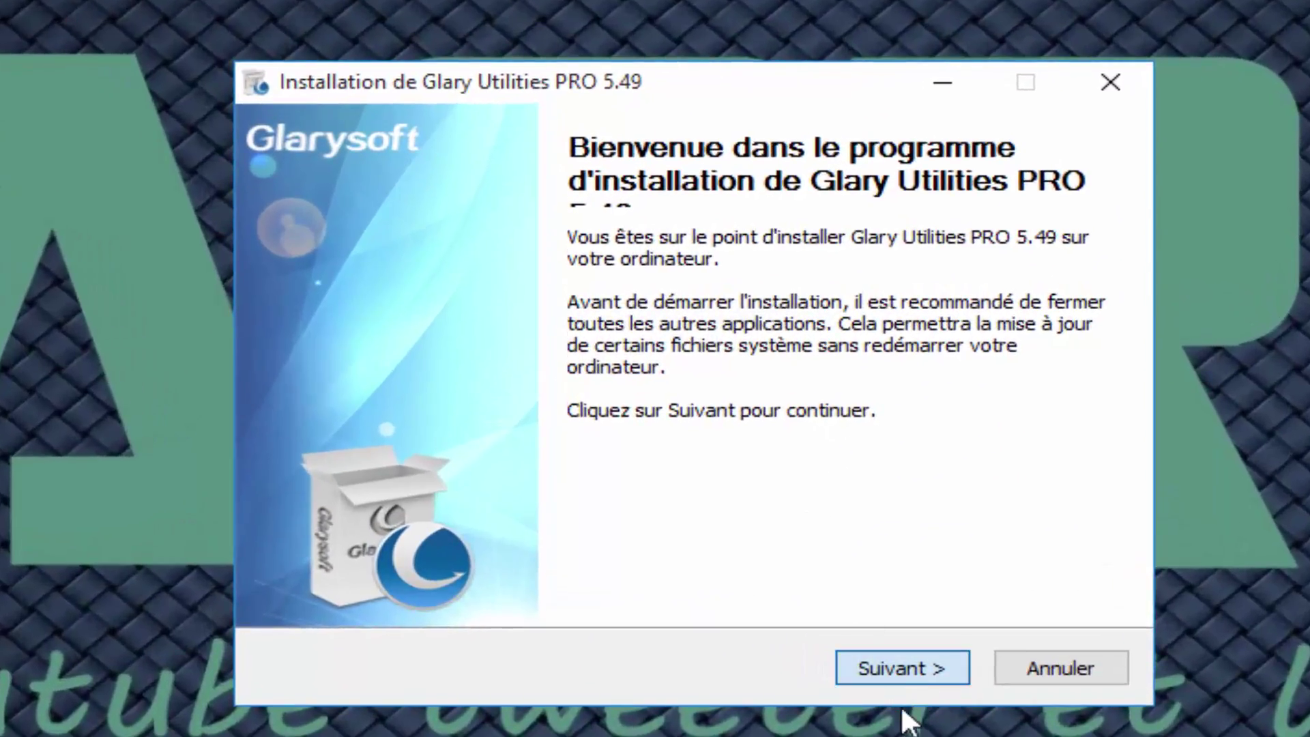
click(901, 672)
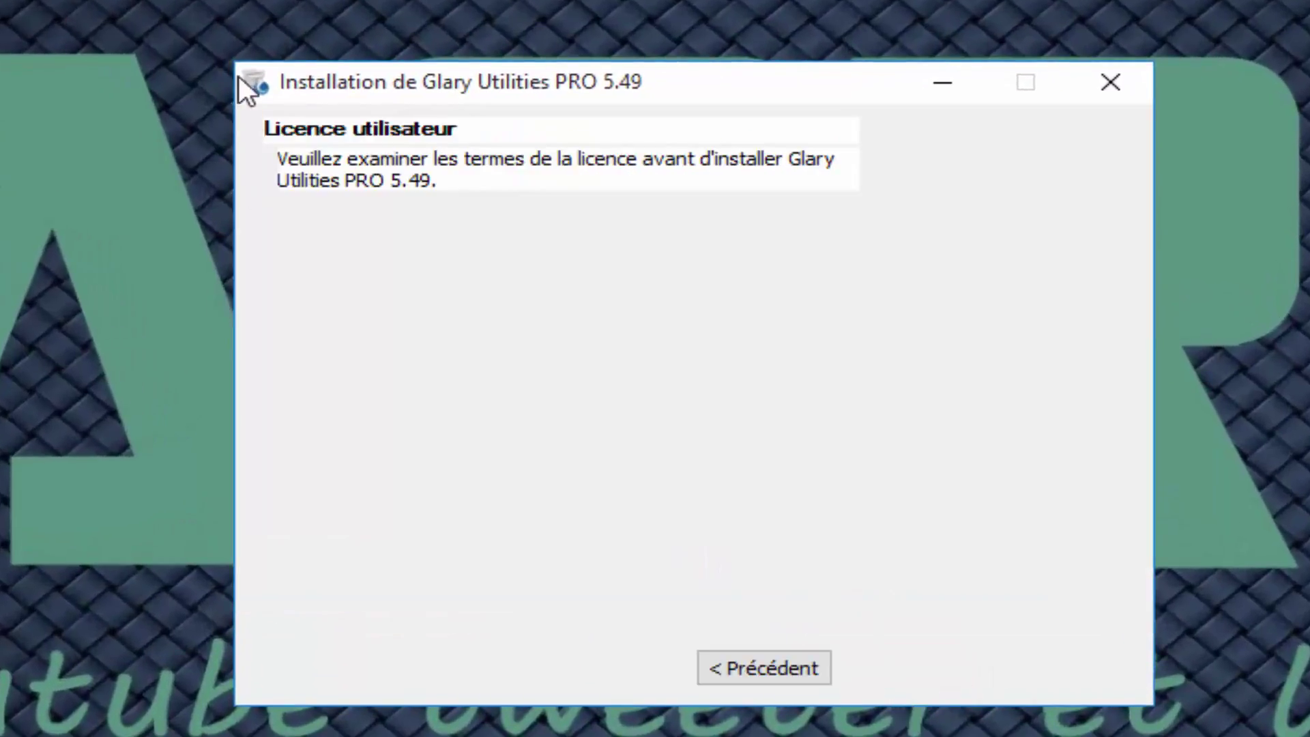
click(920, 671)
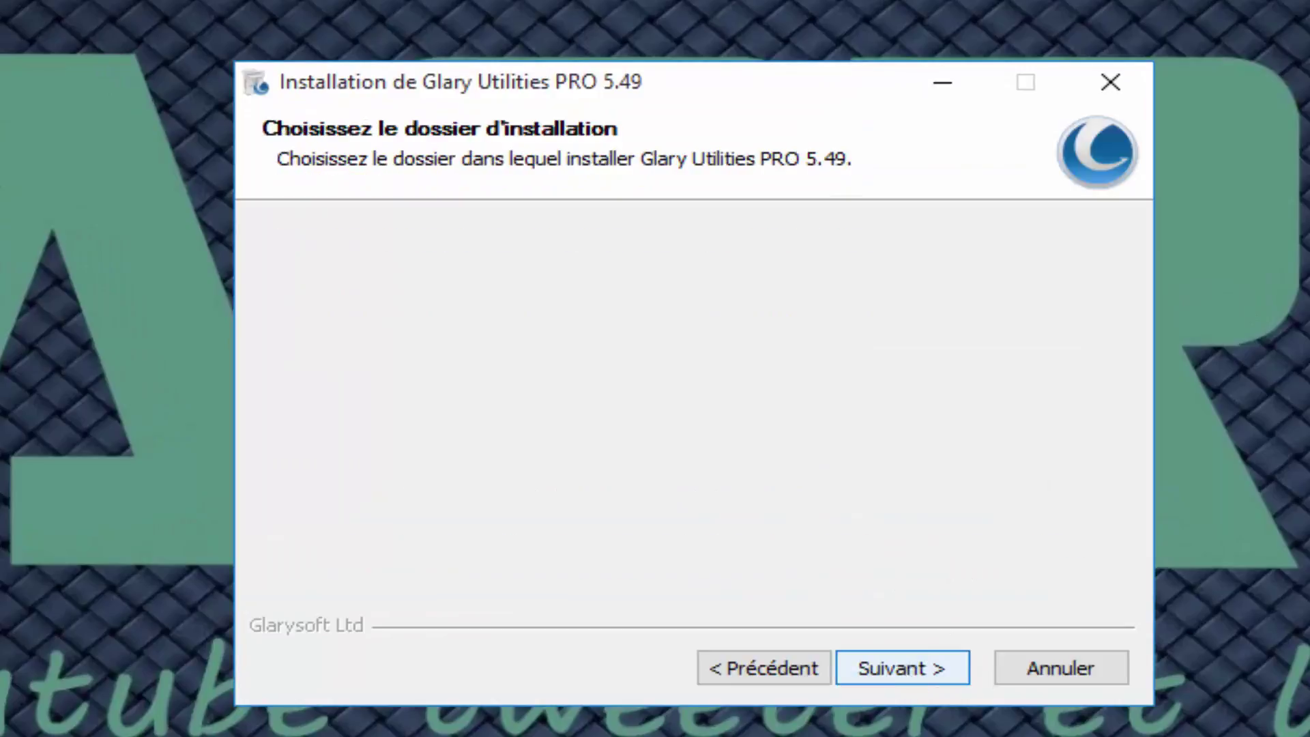
click(899, 667)
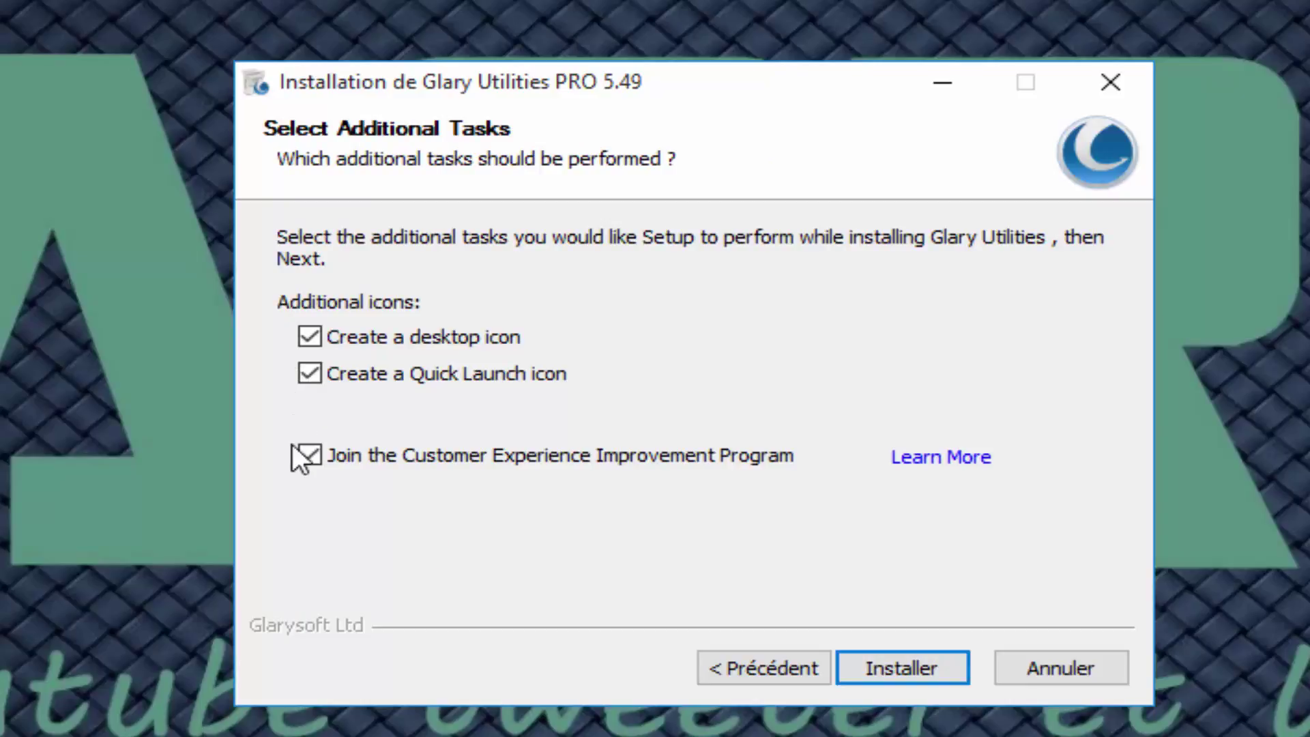
Step: Install the program without a desktop icon, a Quick Launch icon or participation in the Customer Experience Improvement Program
click(307, 335)
click(309, 372)
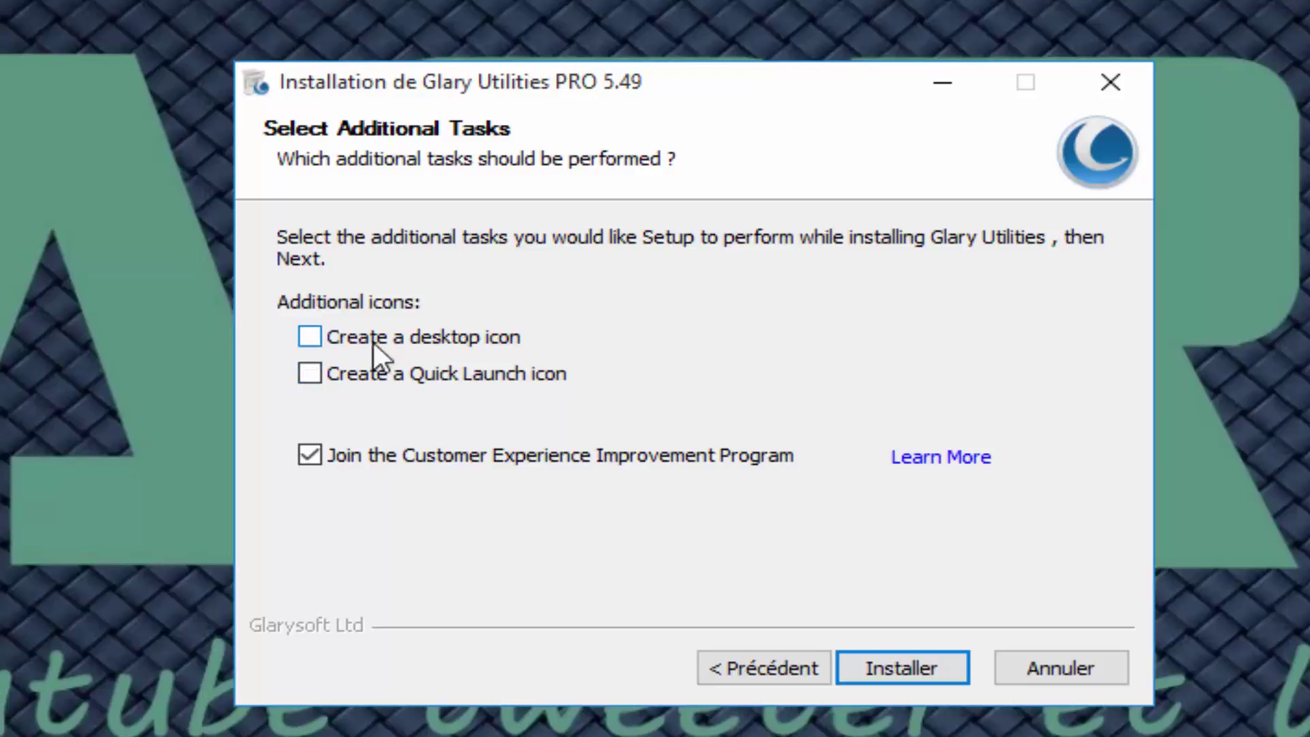
click(386, 464)
click(857, 674)
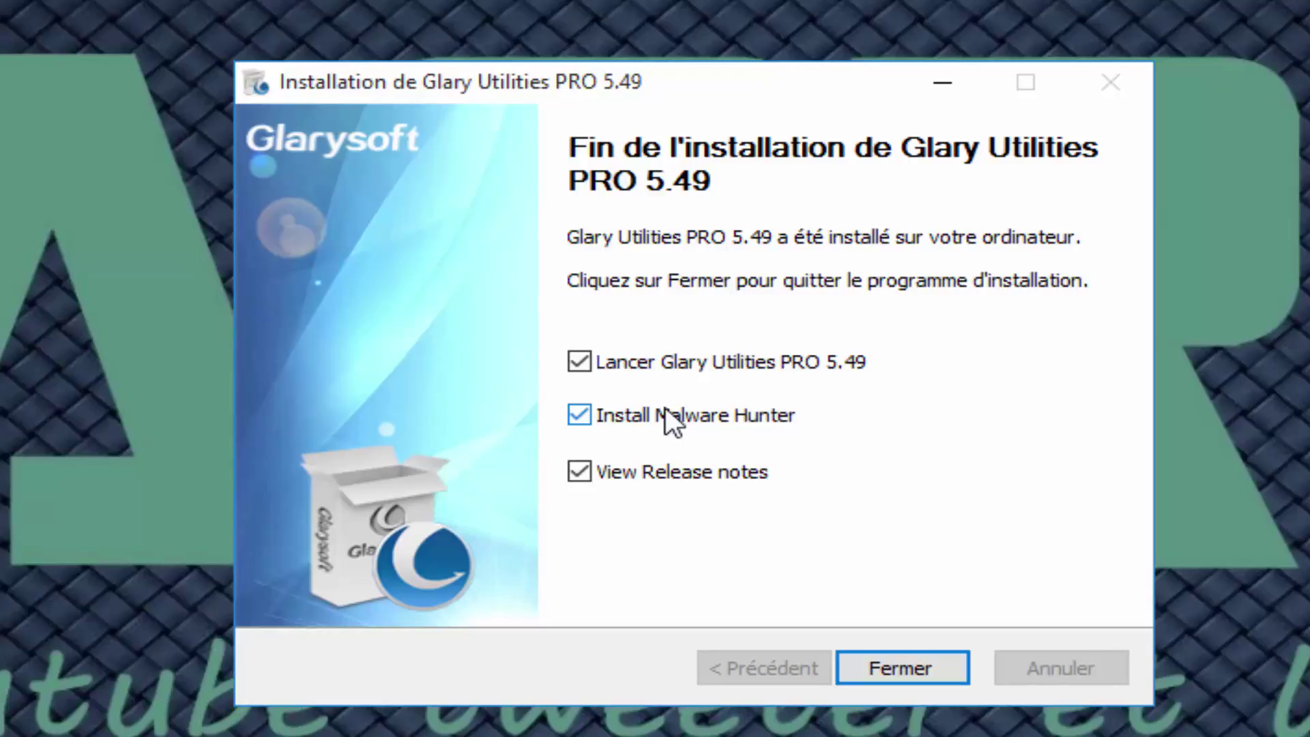
Step: Finish the setup without Malware Hunter and the release notes, launching Glary Utilities, and move its window towards the desktop's centre
click(714, 470)
click(603, 417)
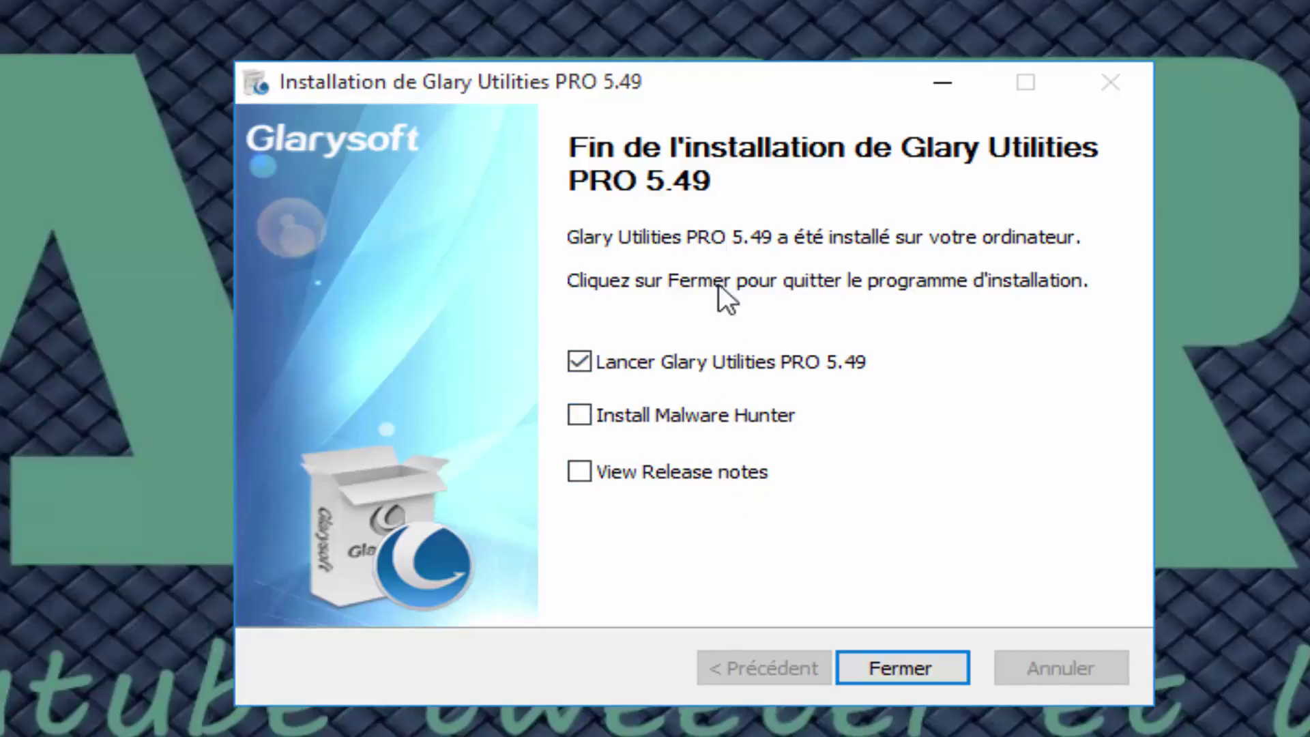
click(922, 662)
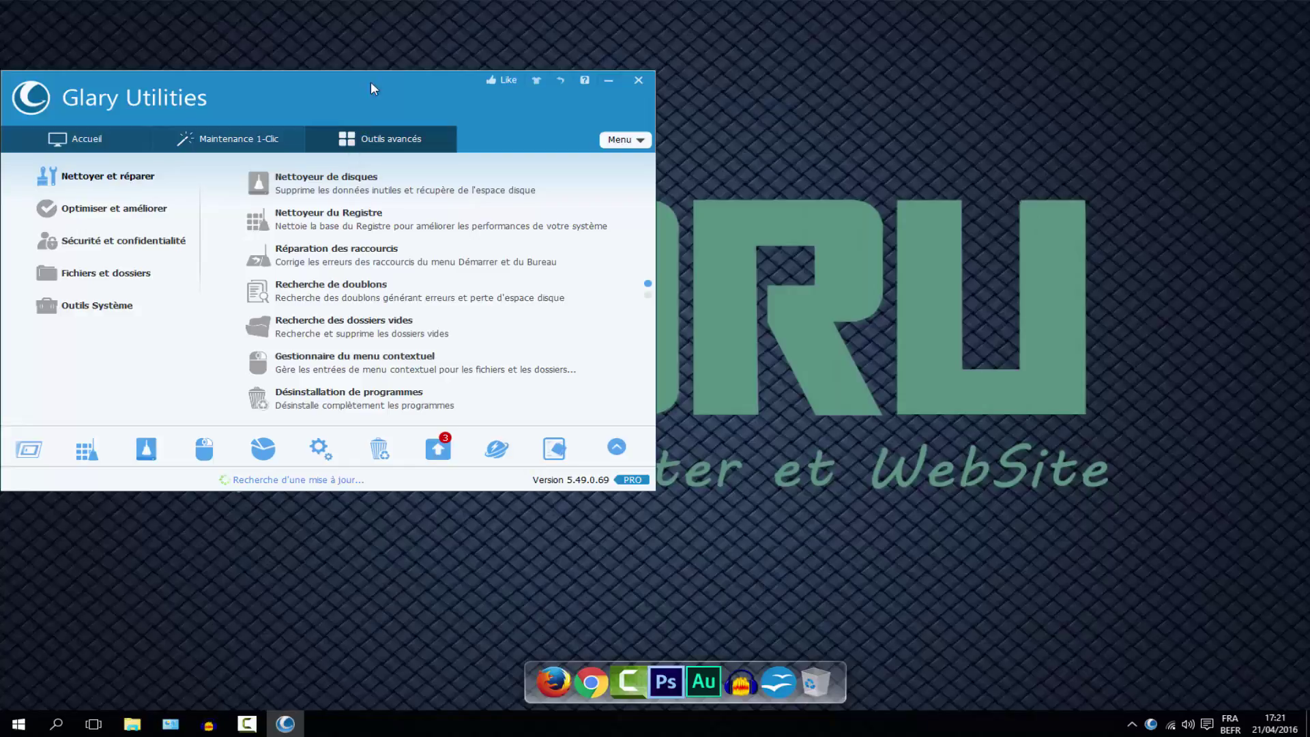
drag(370, 80, 613, 132)
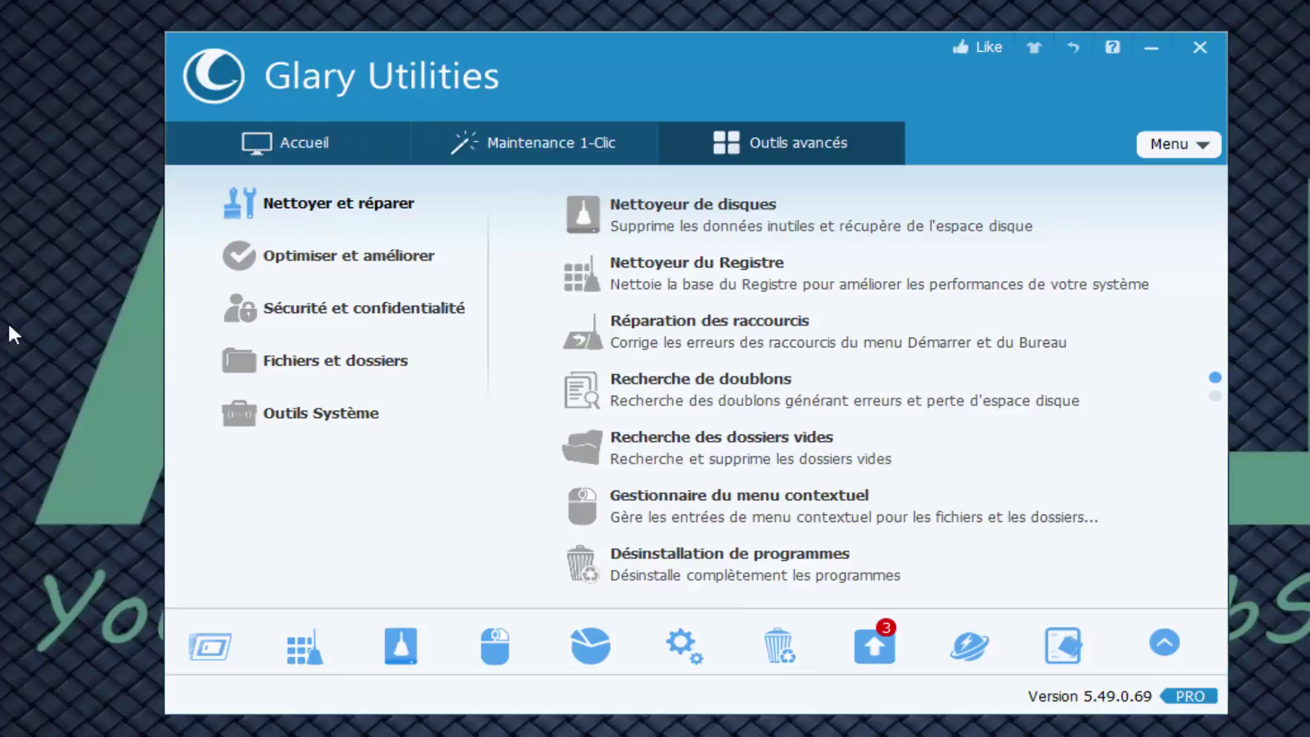
Step: Disable the launch-time check for program updates in the home page settings, keeping the Glary Utilities update check enabled
click(273, 160)
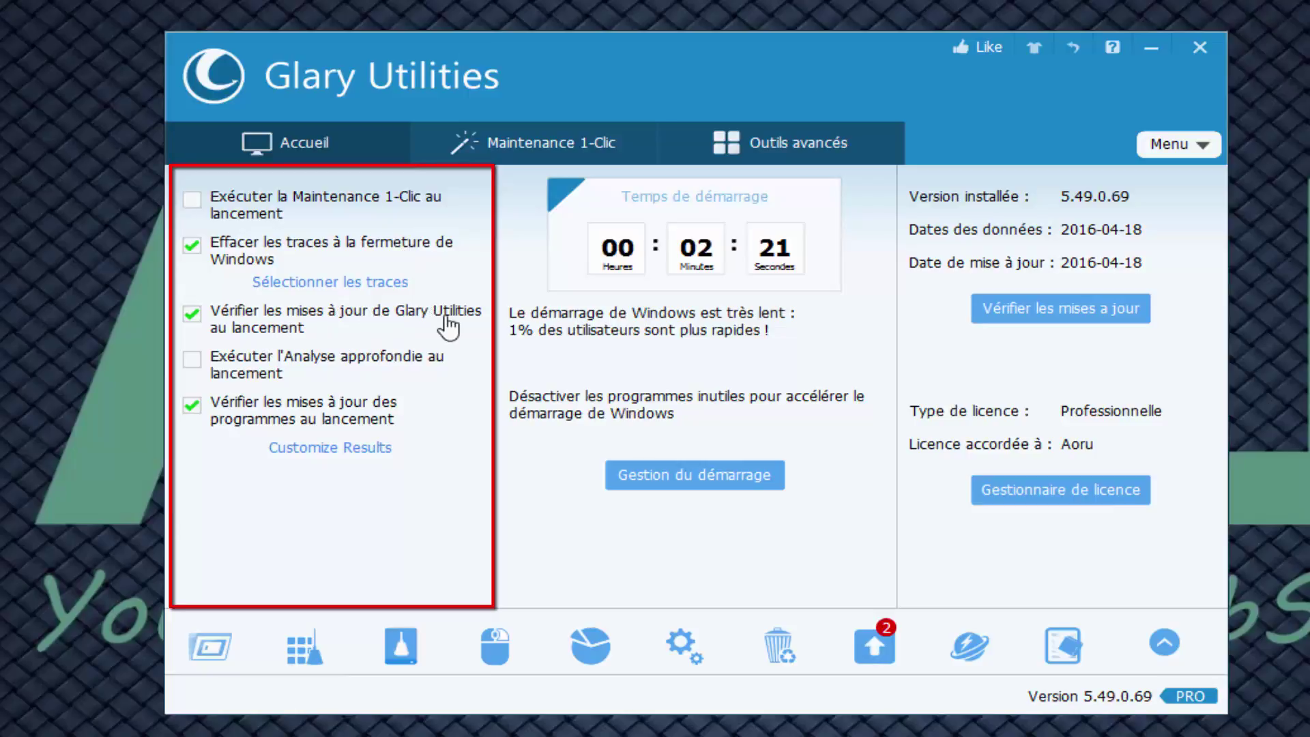
click(191, 315)
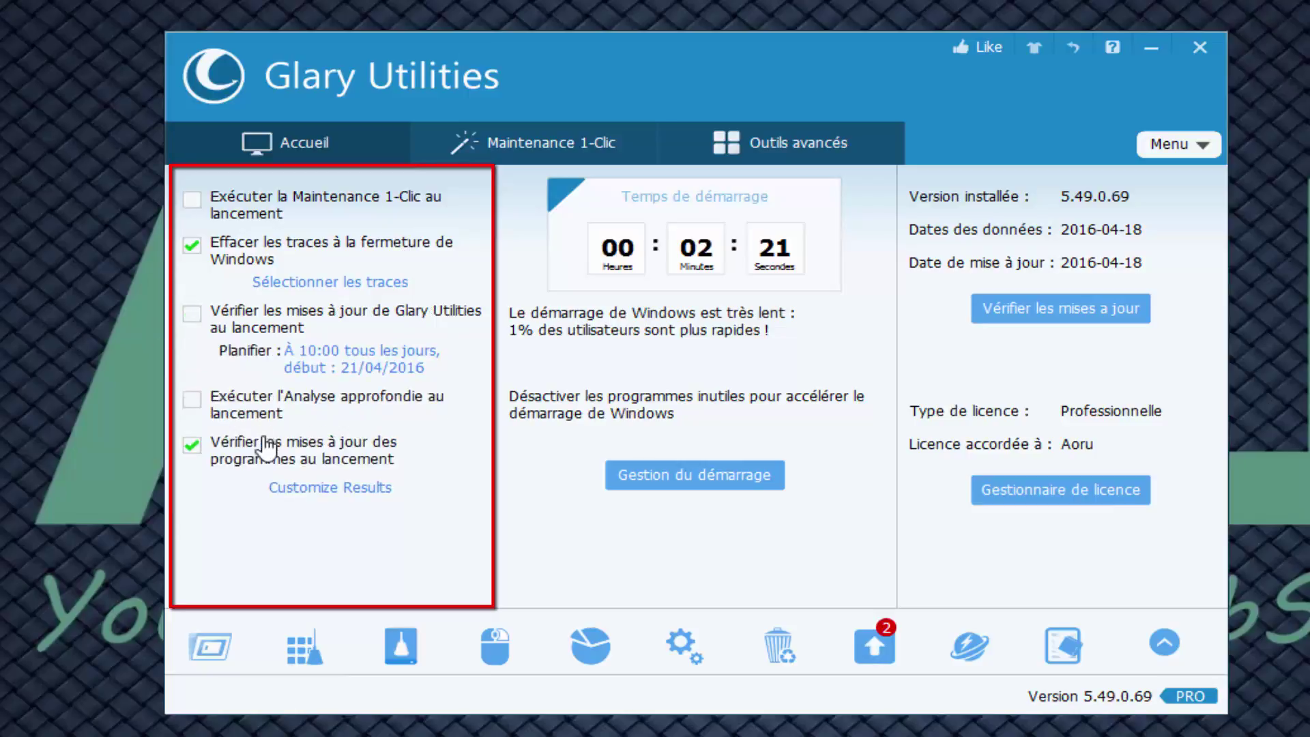
click(190, 315)
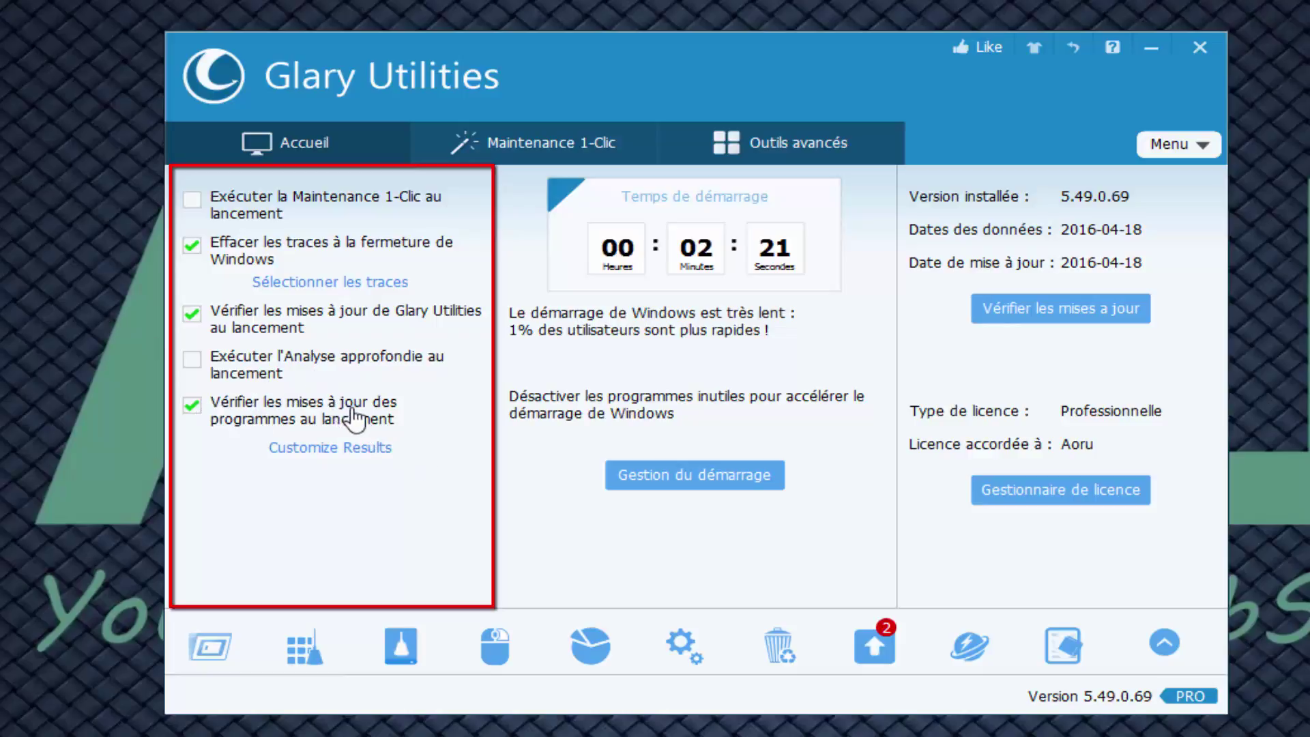
click(230, 401)
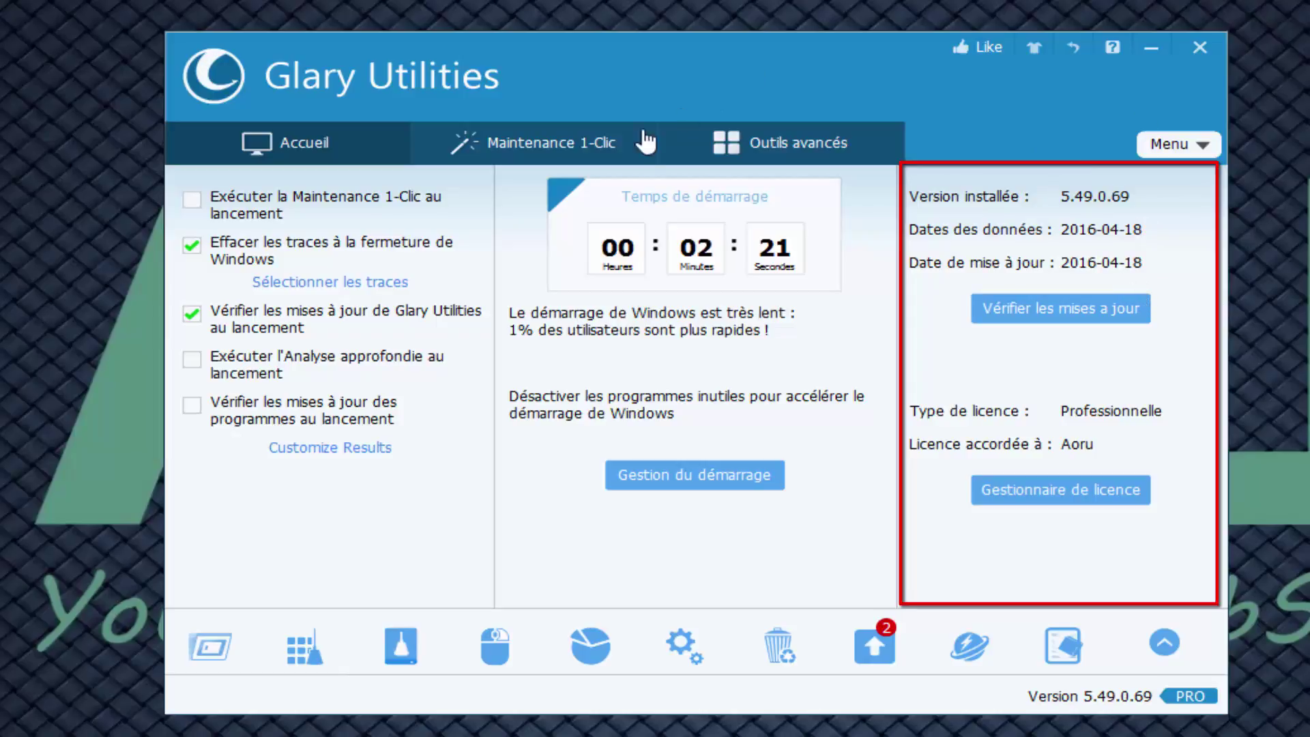
Step: Run the 1-Click Maintenance analysis with all seven checks enabled and repair the detected problems
click(556, 143)
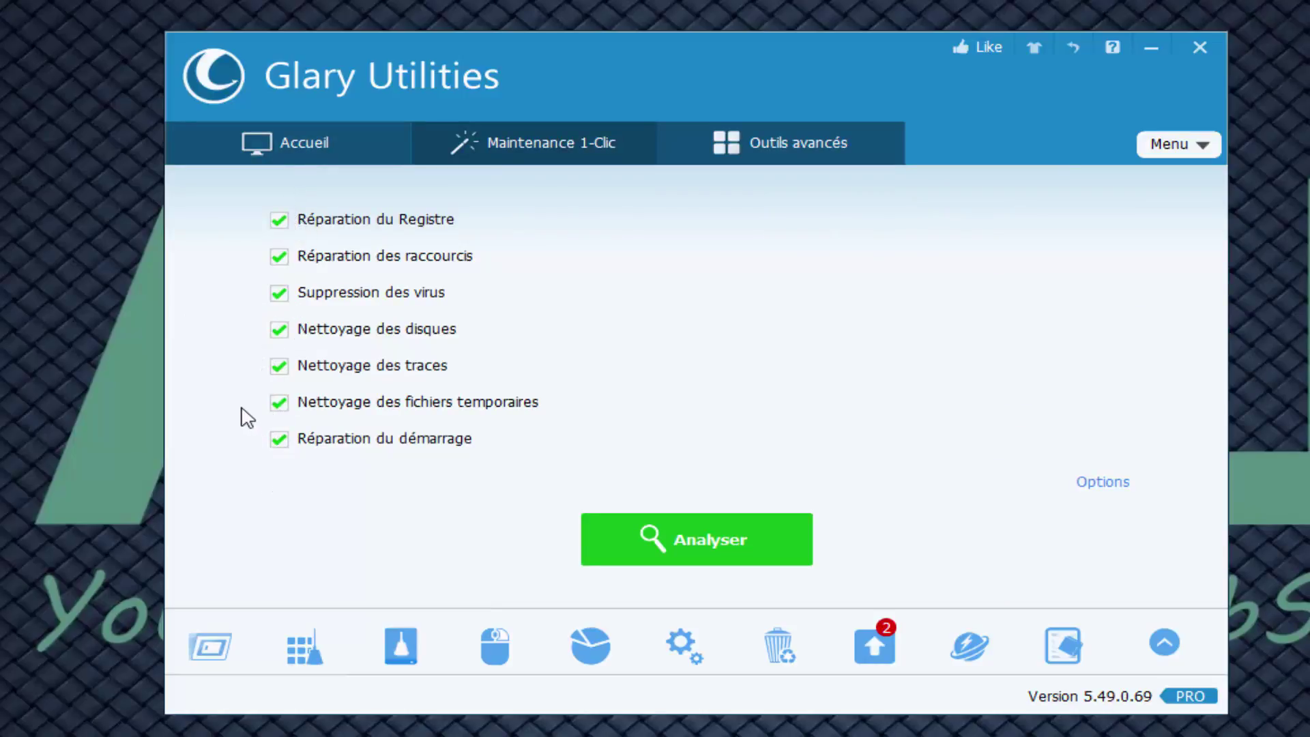
click(600, 535)
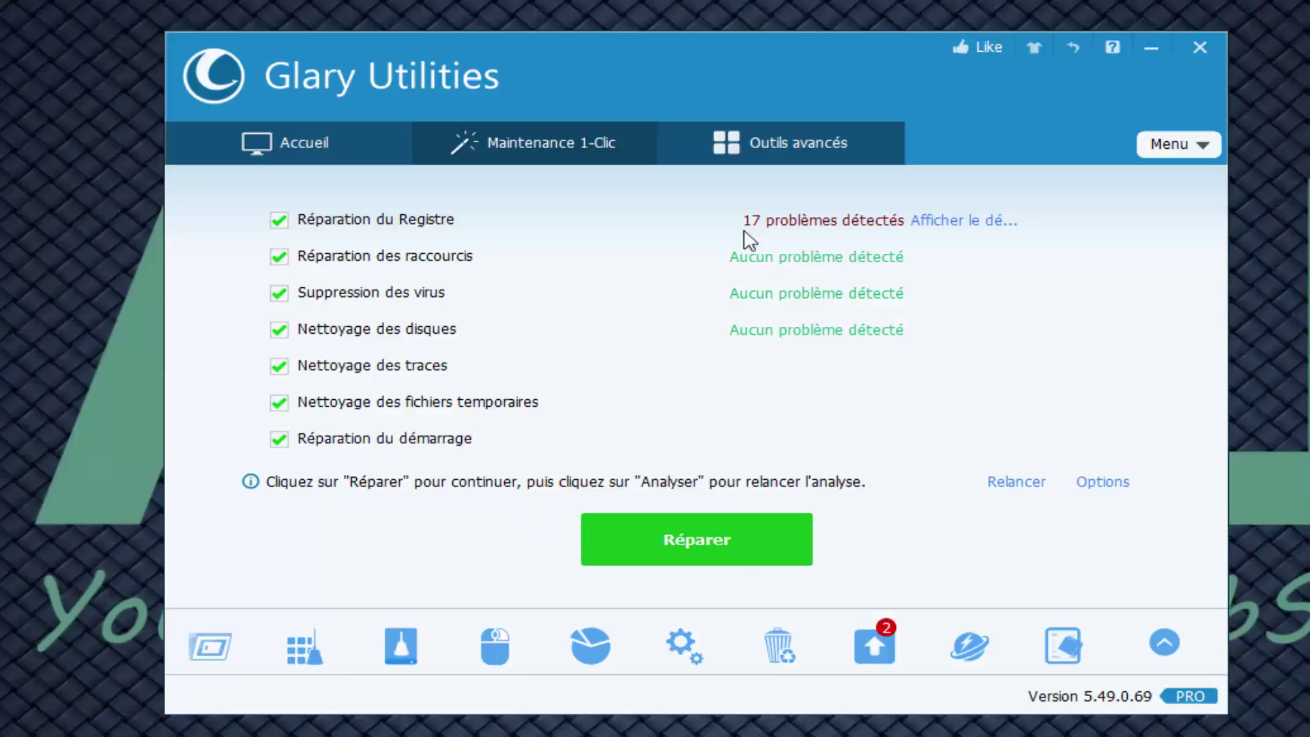
click(628, 543)
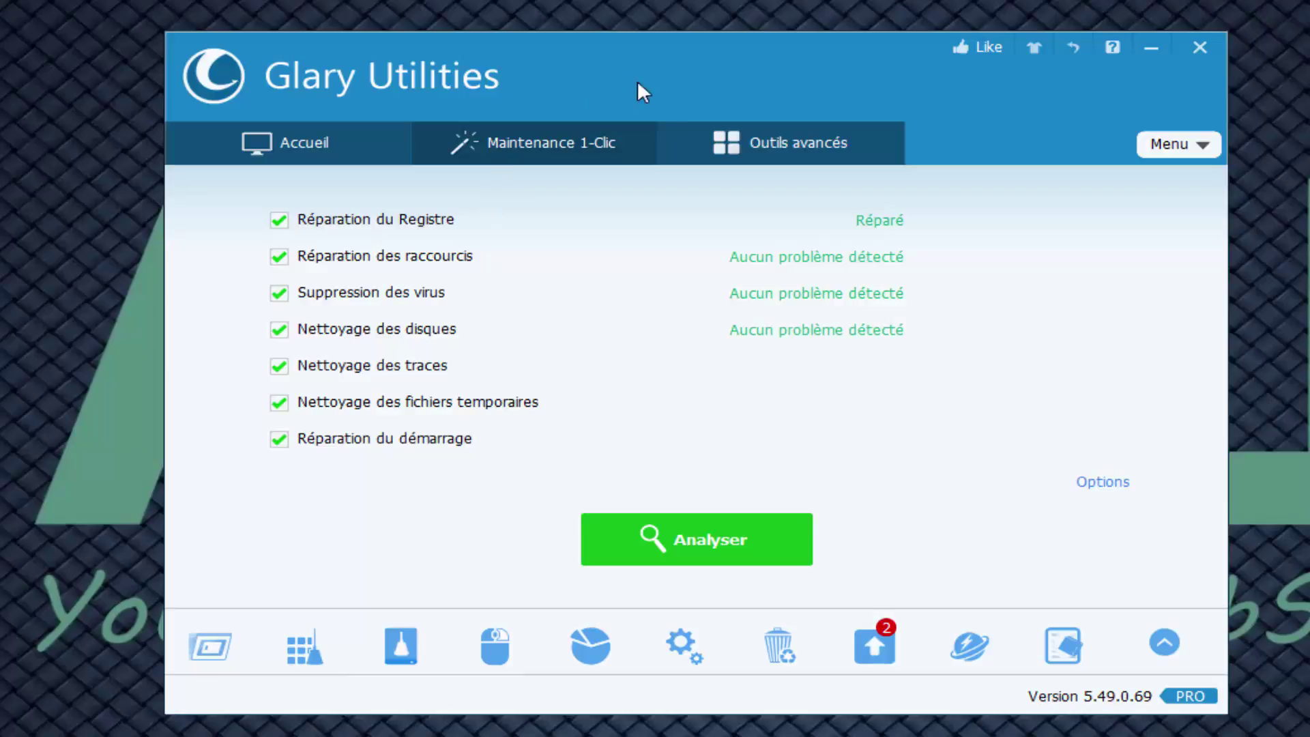
Step: Examine the advanced tools offered for cleaning, optimisation, security, files and folders, and system, including the alternative overview page
click(788, 151)
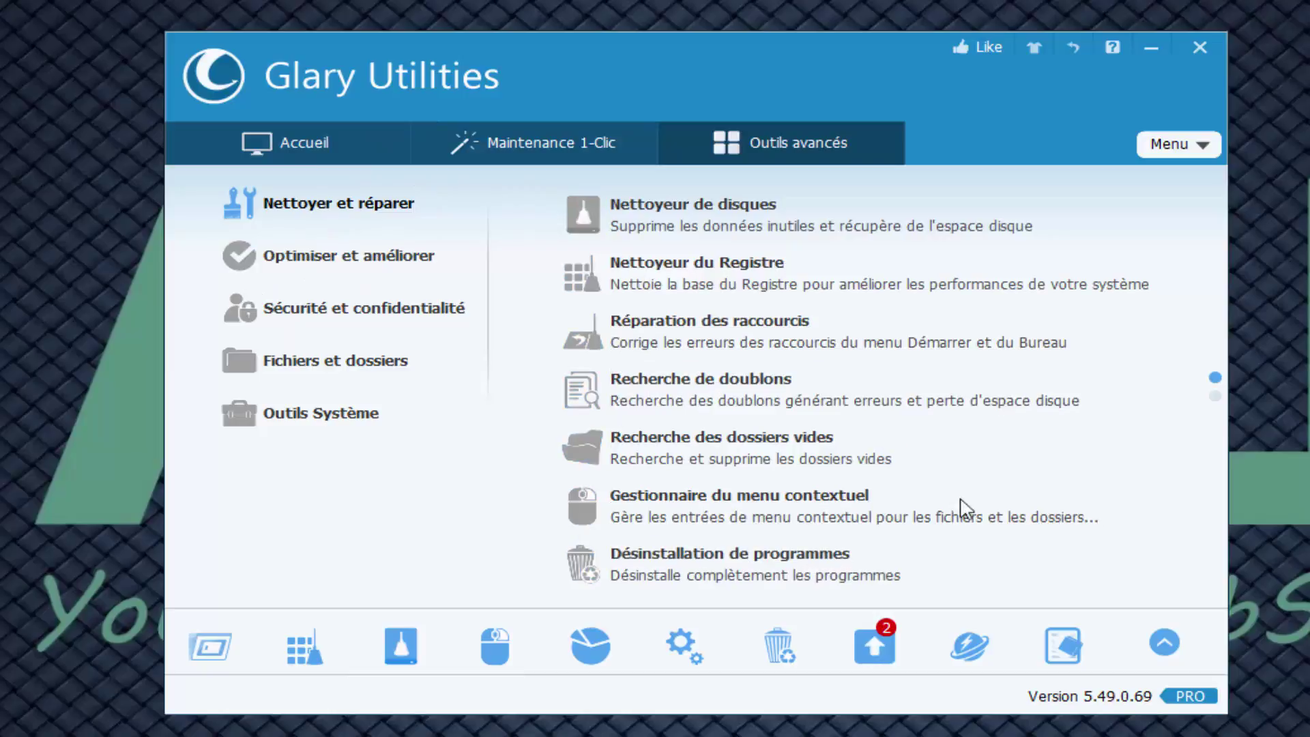
click(1213, 397)
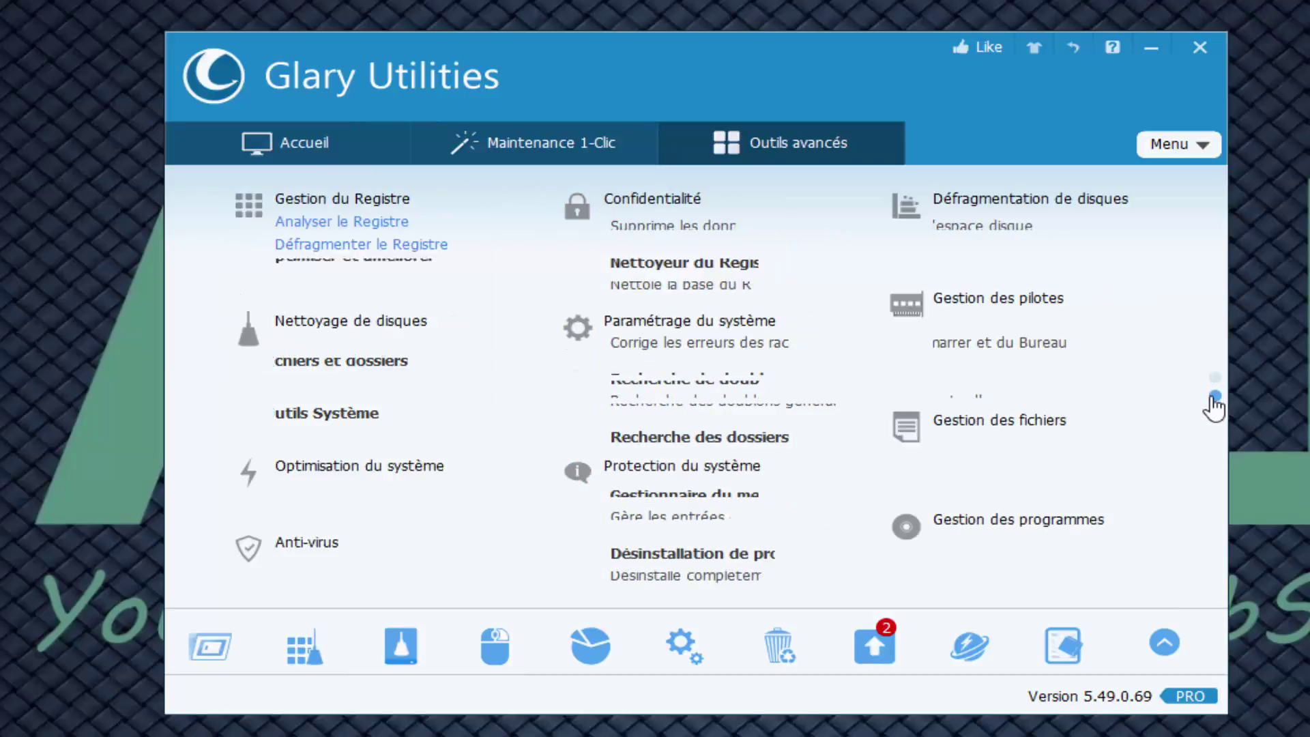
click(1213, 380)
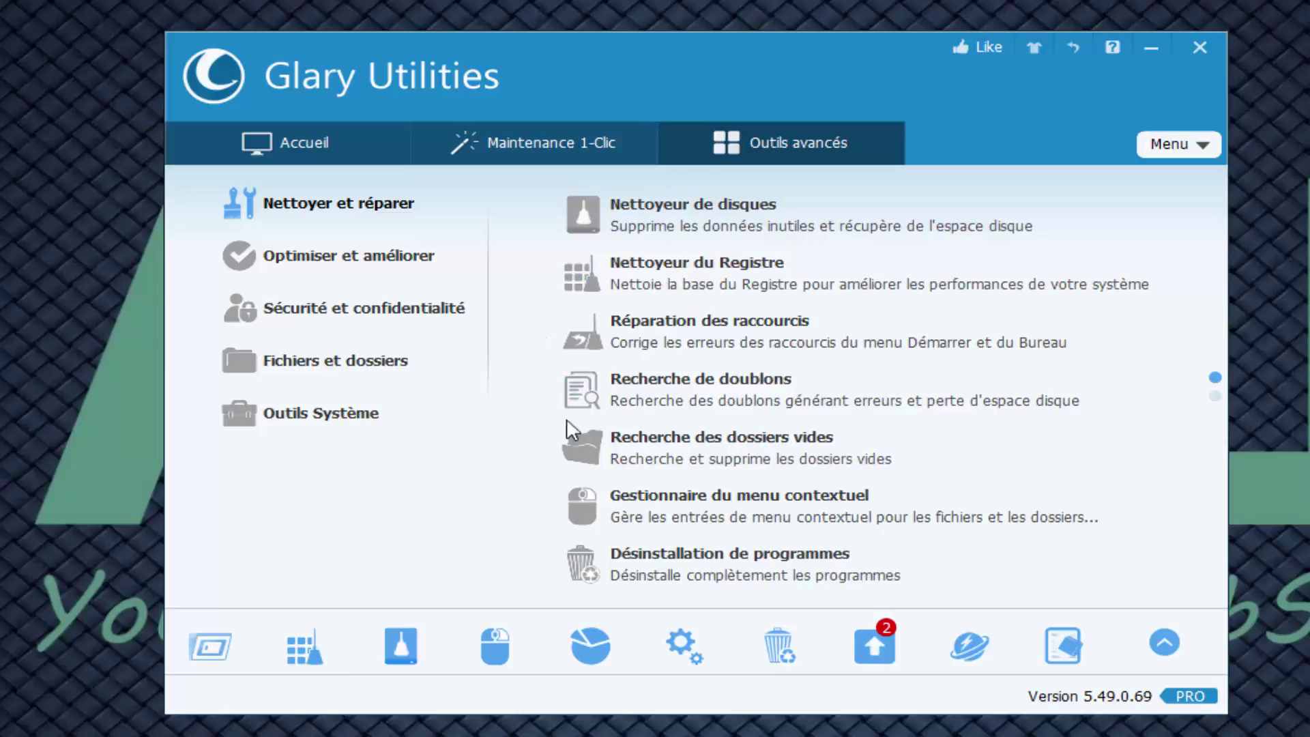
click(355, 258)
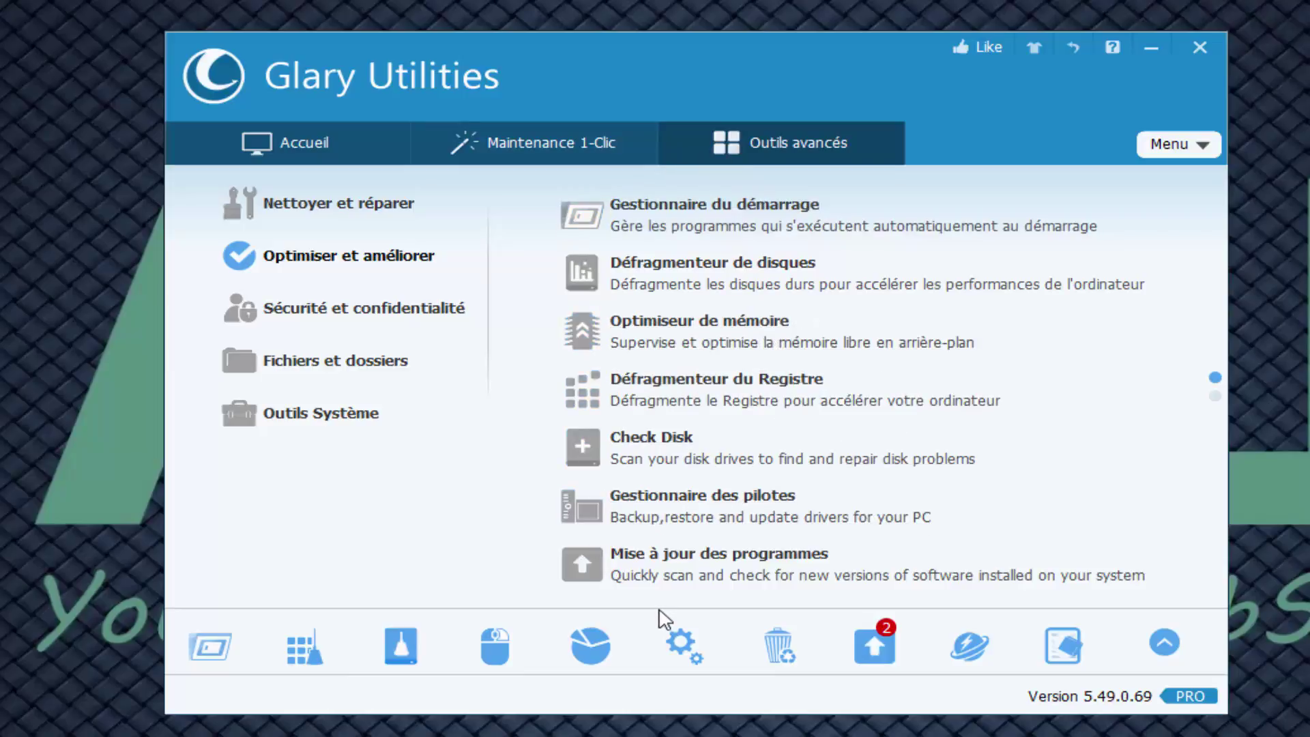
click(444, 325)
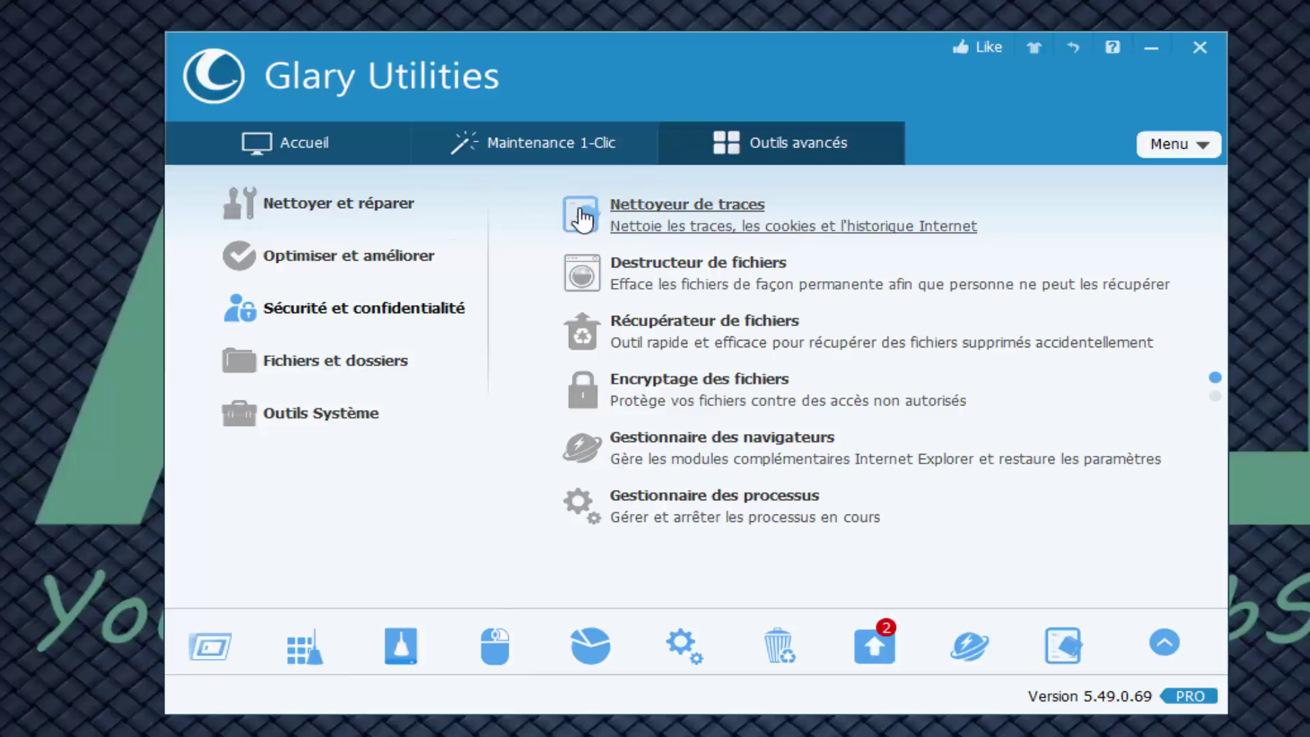
click(338, 365)
click(335, 413)
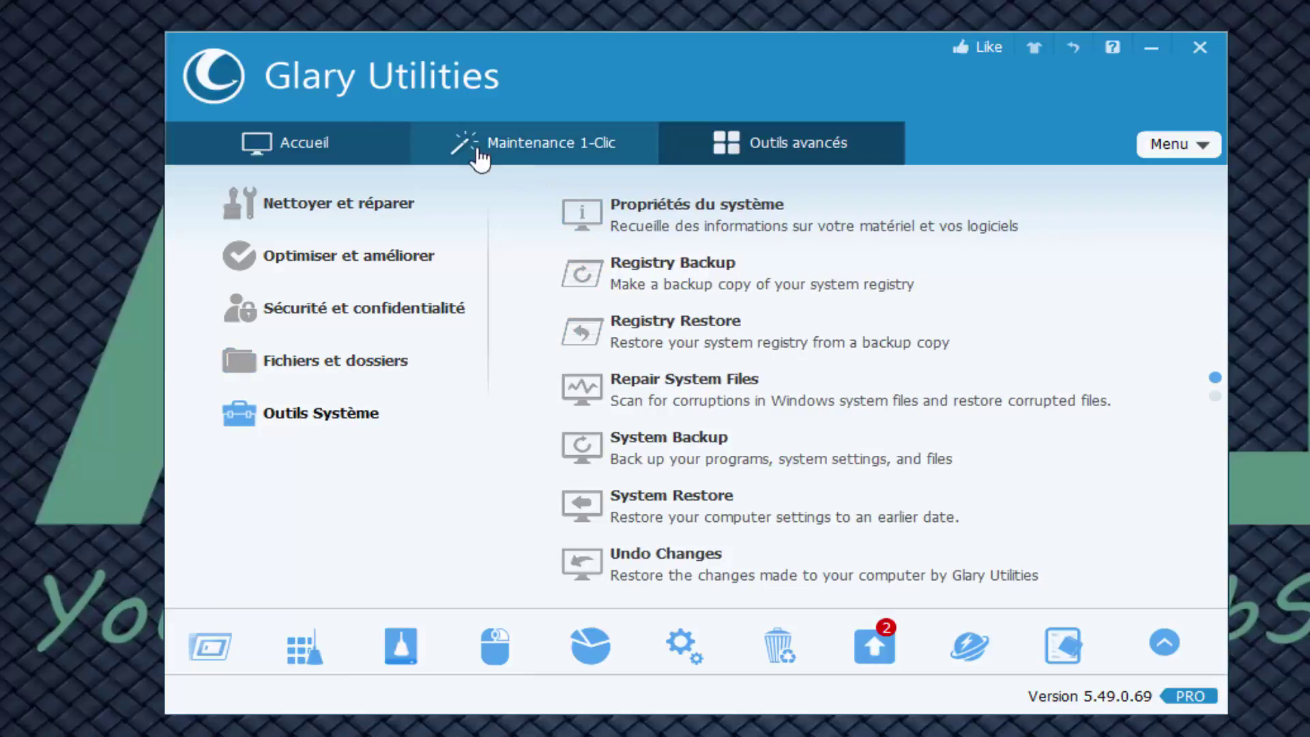
Step: Try several preset background skins from the home page, apply the dark map-patterned one, and raise the window transparency to about a third
click(368, 140)
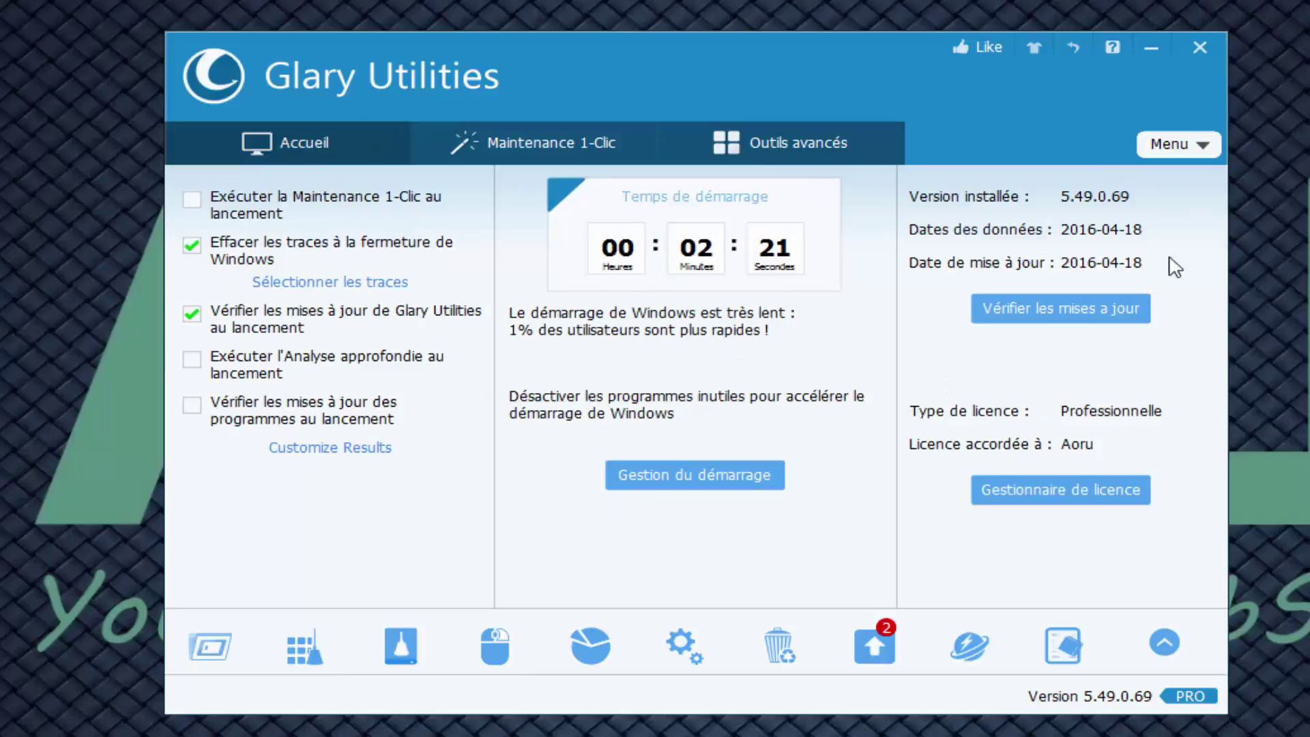
click(1034, 47)
click(939, 156)
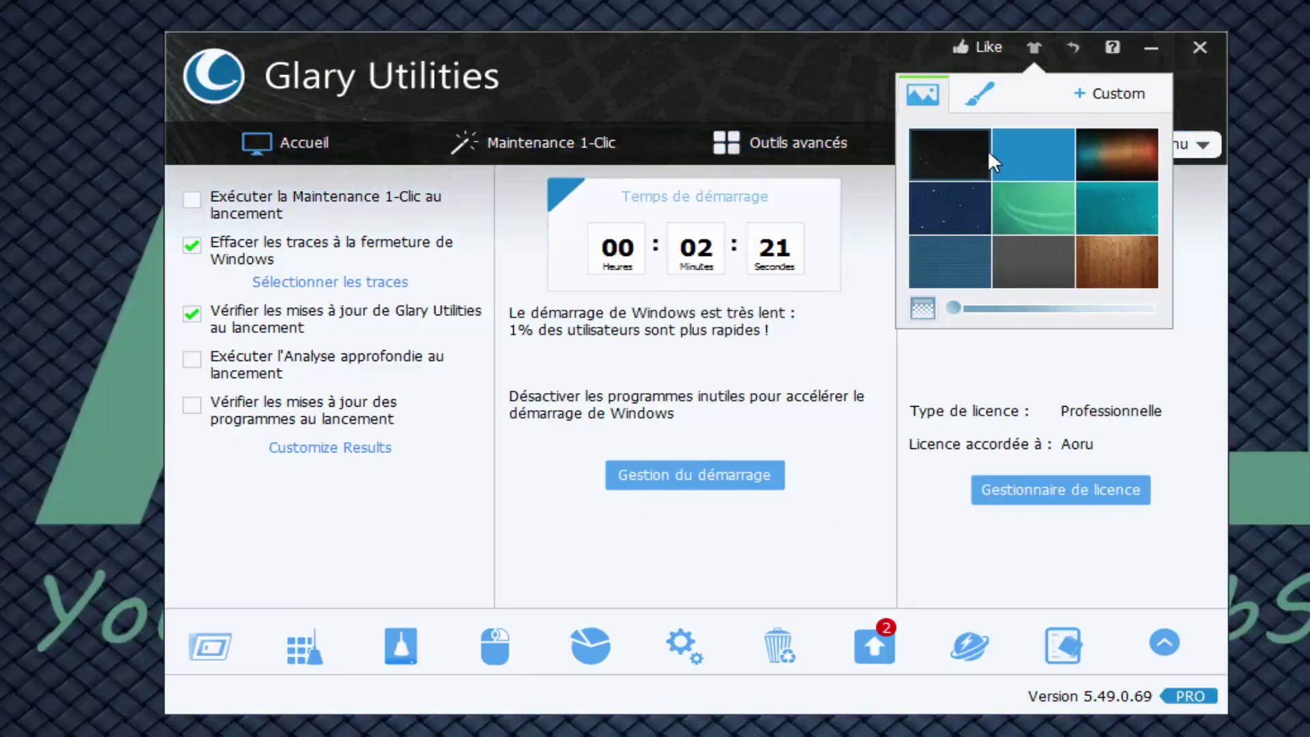
click(1017, 162)
click(1107, 163)
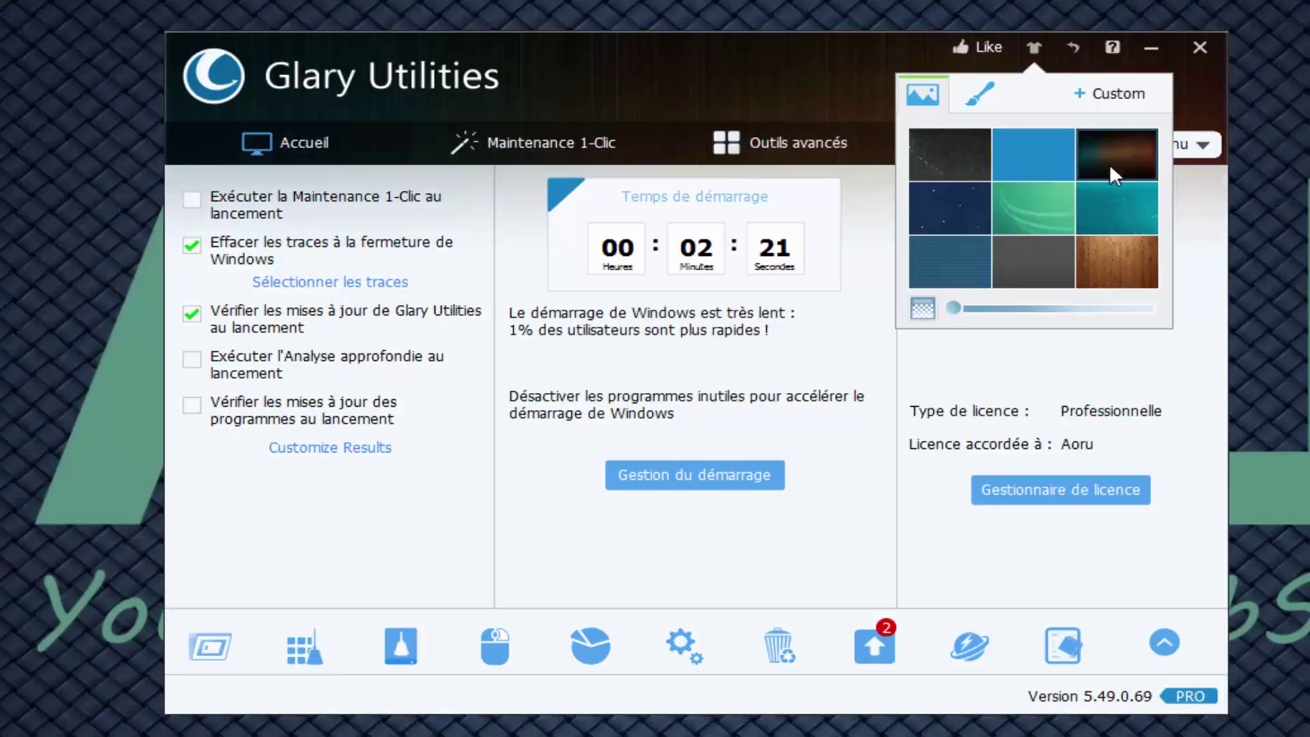
click(1119, 222)
click(1052, 213)
click(947, 212)
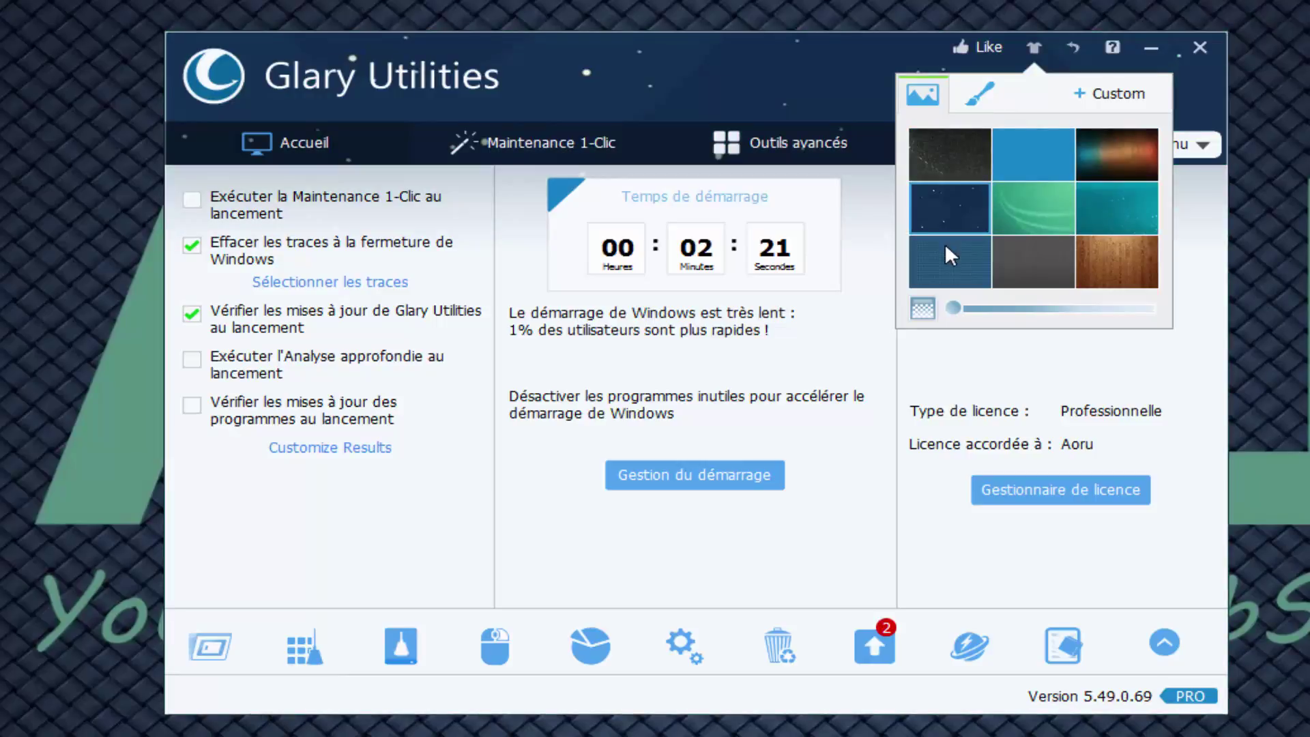
click(950, 256)
click(1082, 264)
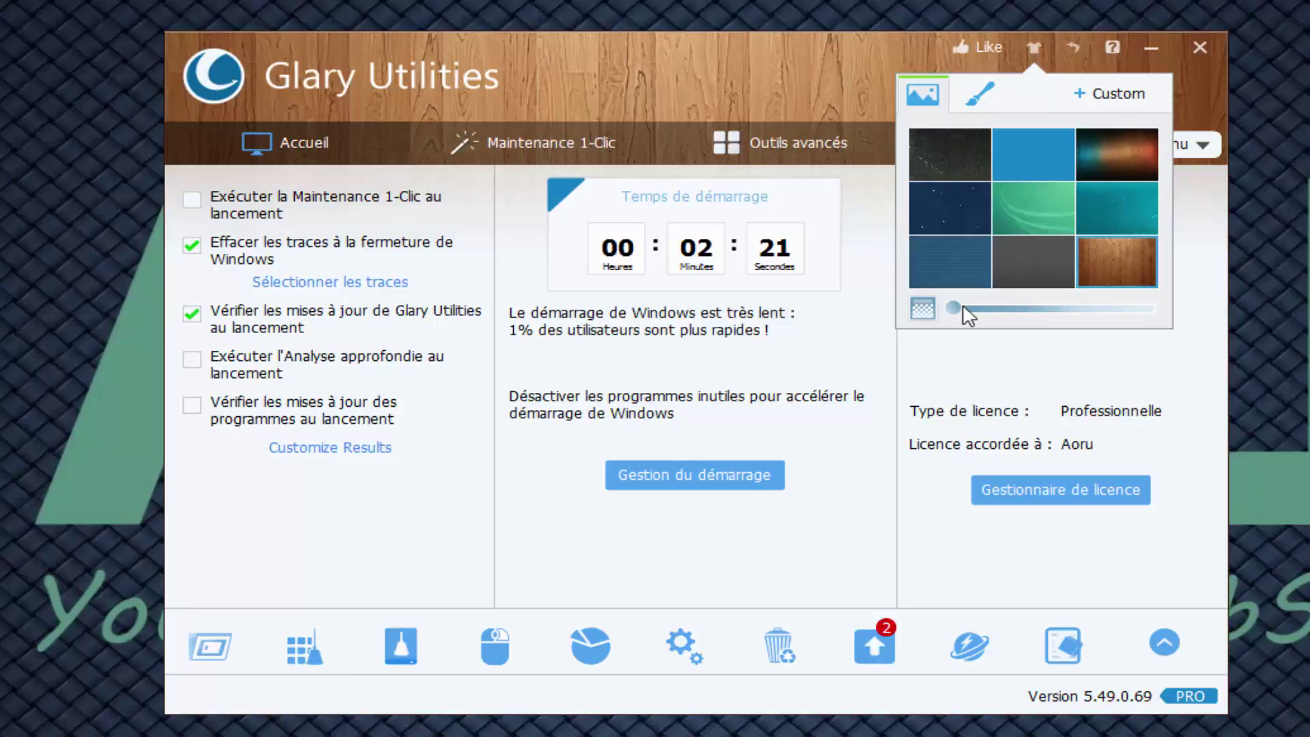
drag(963, 307, 1034, 307)
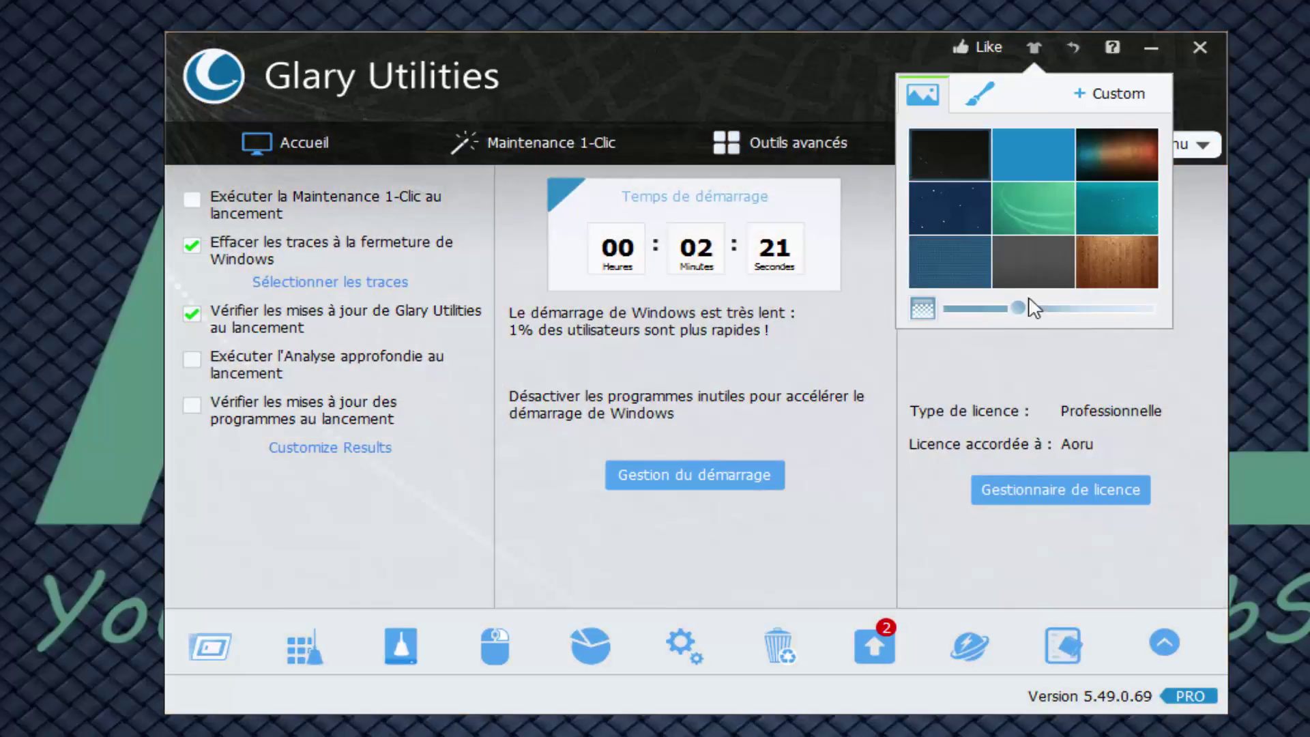
click(785, 101)
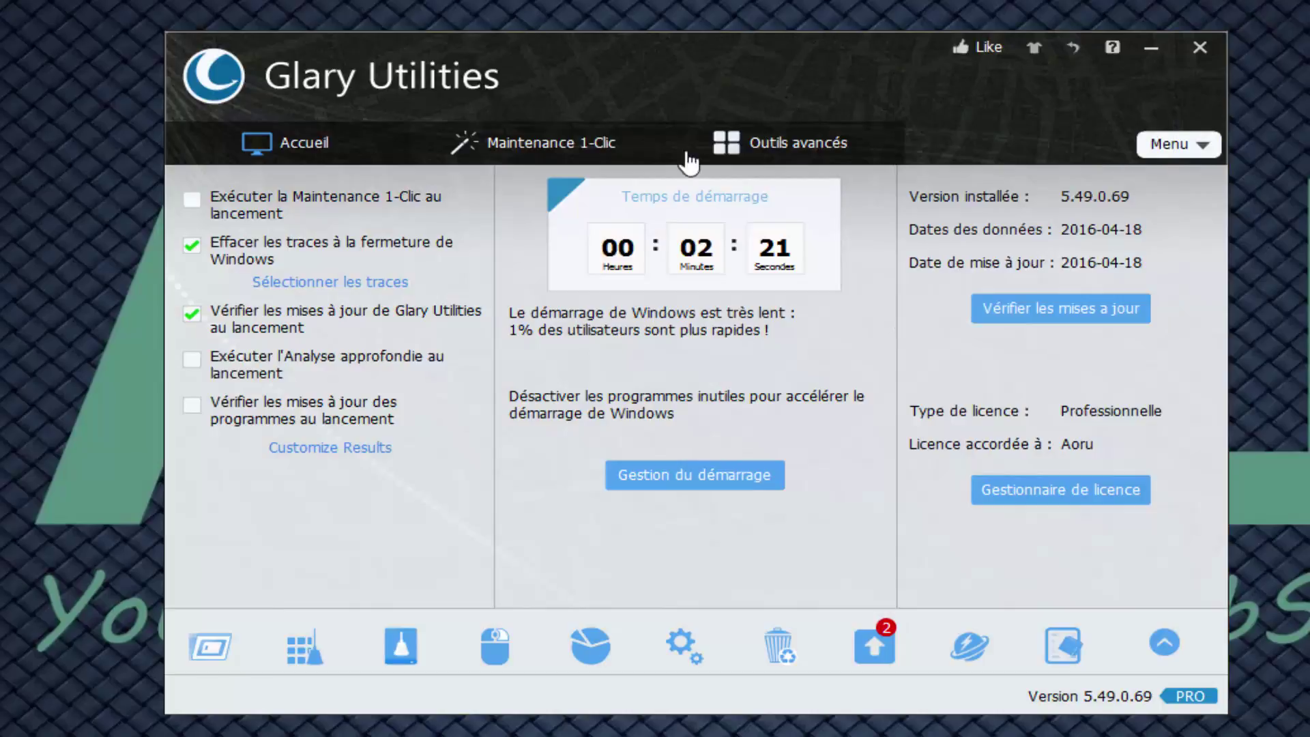